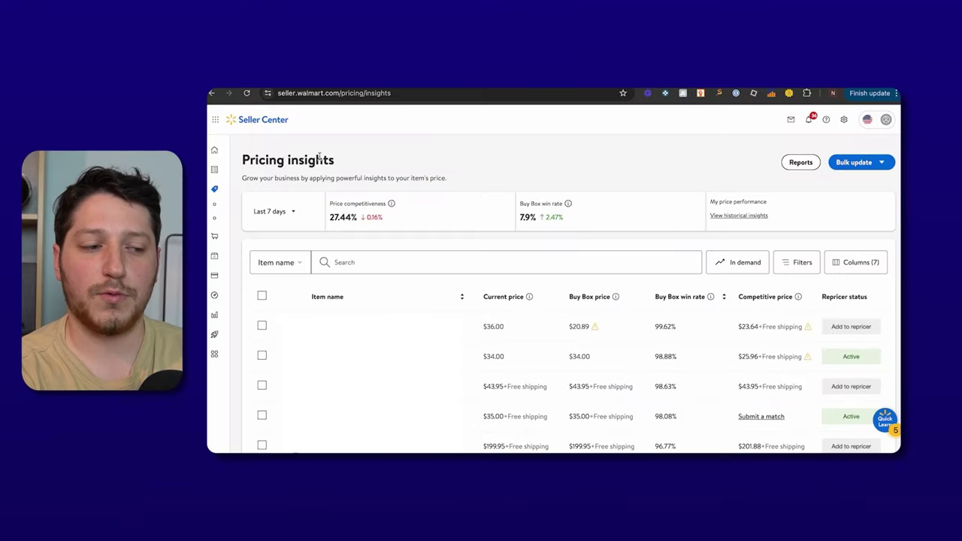
{"action": "mouse_move", "coordinate": [217, 163]}
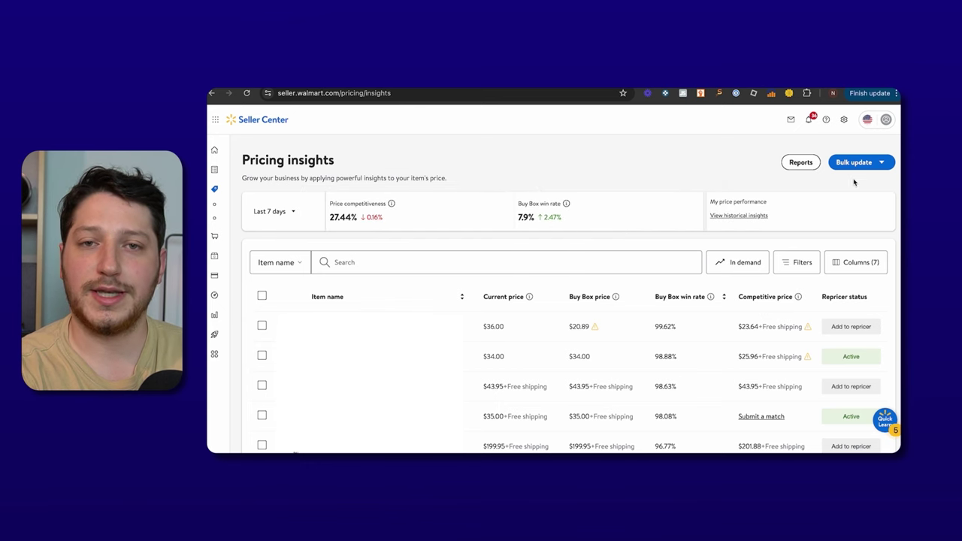
{"action": "scroll", "coordinate": [566, 198], "scroll_direction": "down", "scroll_amount": 3}
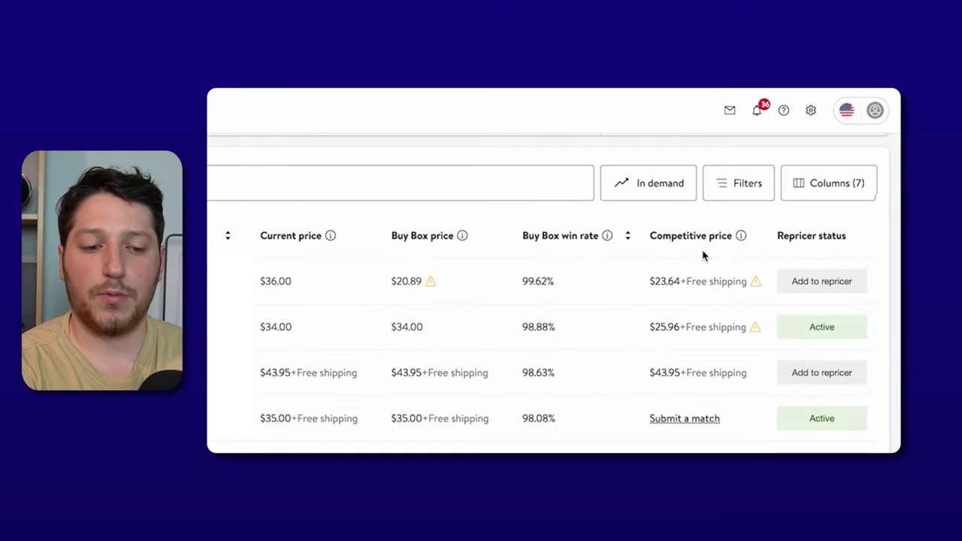
{"action": "mouse_move", "coordinate": [676, 280]}
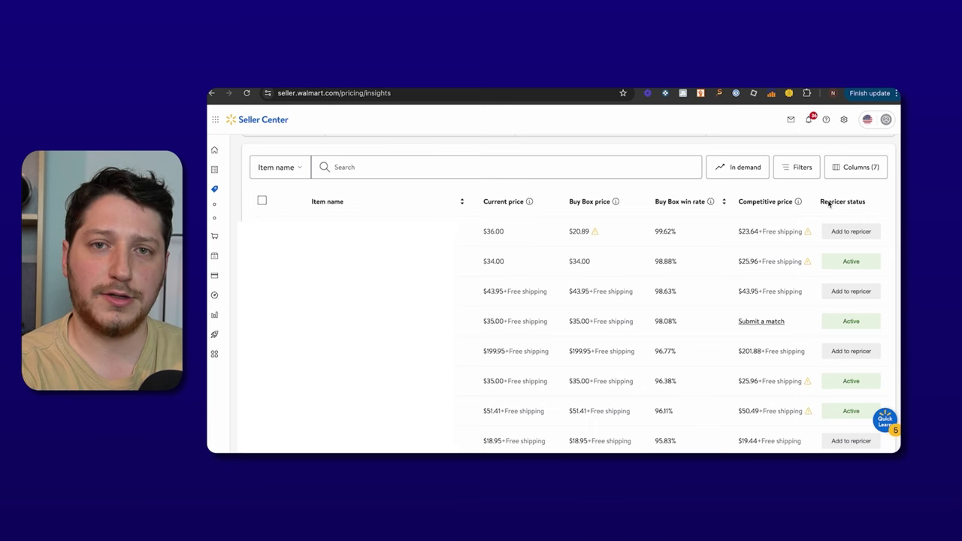
{"action": "scroll", "coordinate": [684, 207], "scroll_direction": "up", "scroll_amount": 3}
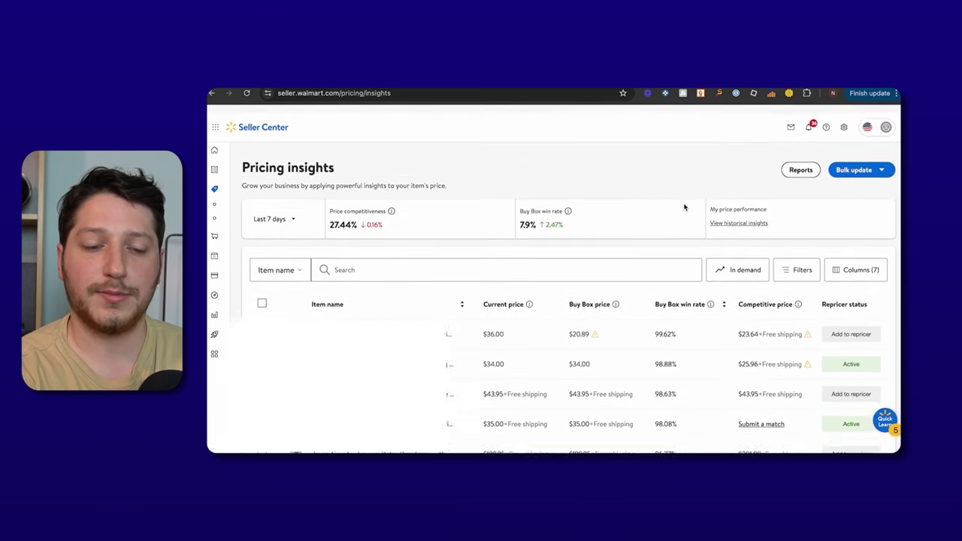
{"action": "left_click", "coordinate": [854, 170]}
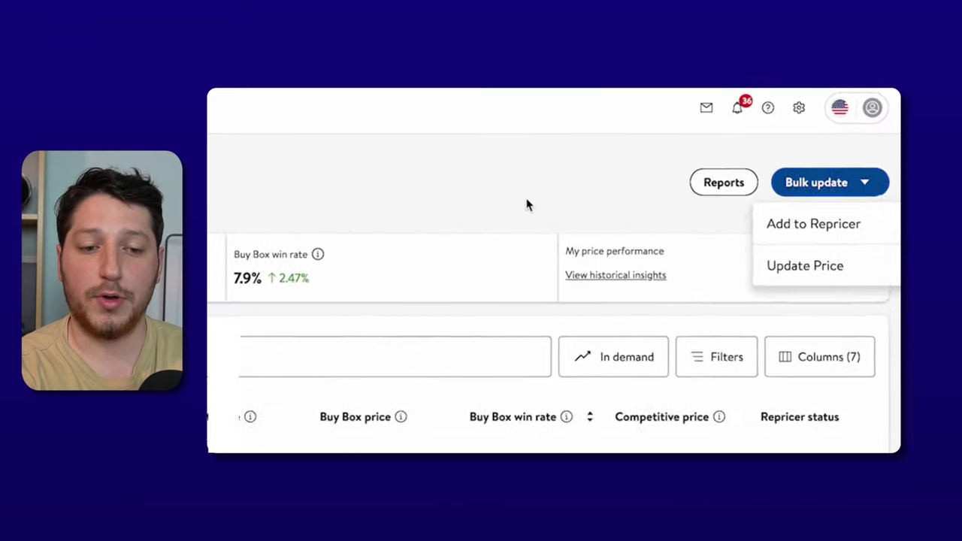
{"action": "left_click", "coordinate": [528, 205]}
{"action": "scroll", "coordinate": [863, 266], "scroll_direction": "down", "scroll_amount": 1}
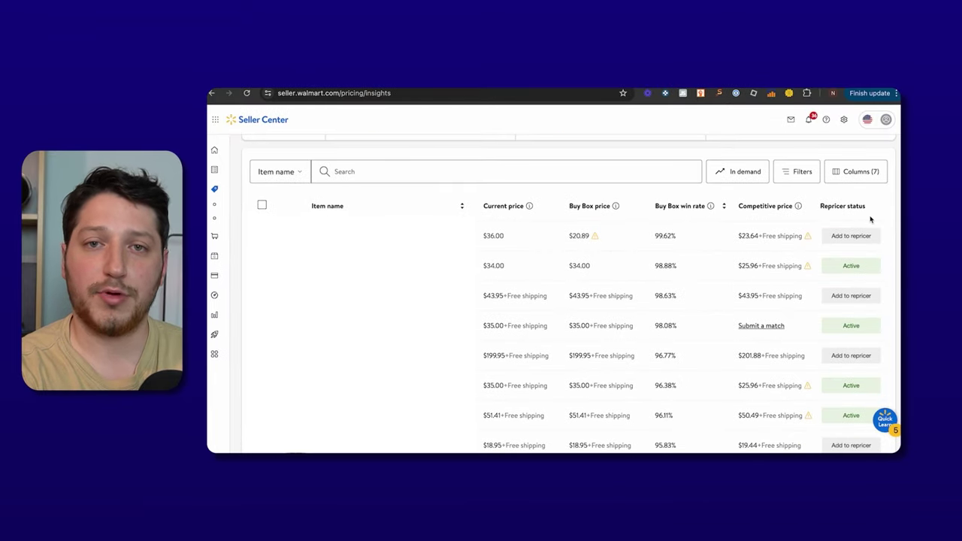
{"action": "scroll", "coordinate": [774, 167], "scroll_direction": "up", "scroll_amount": 1}
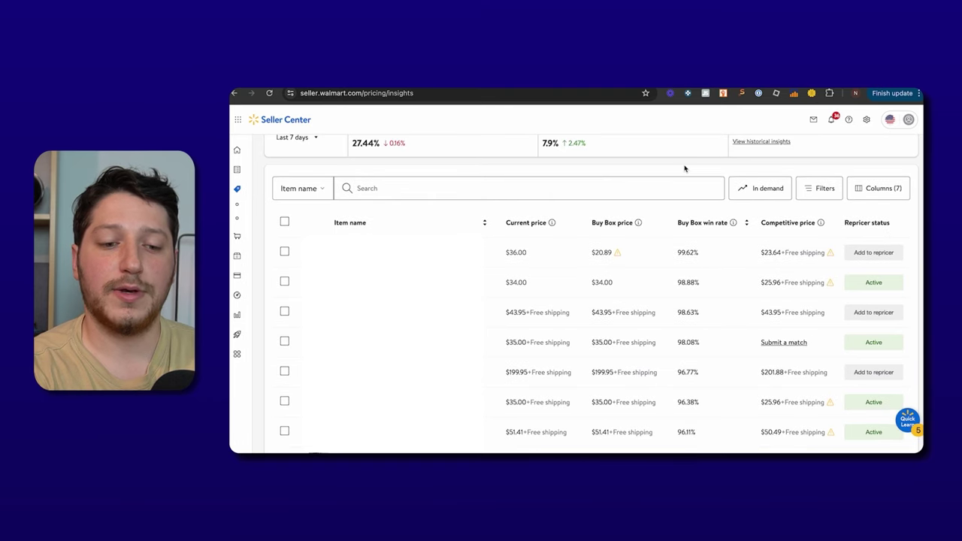
Start a new repricer strategy for the $36.00 item with the Buy Box Price rule
{"action": "left_click", "coordinate": [870, 252]}
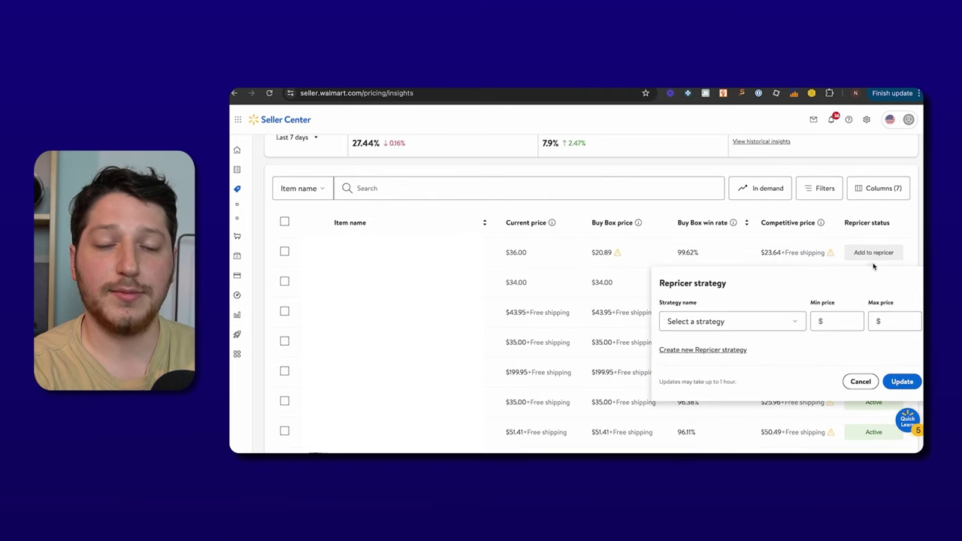
{"action": "left_click", "coordinate": [683, 352]}
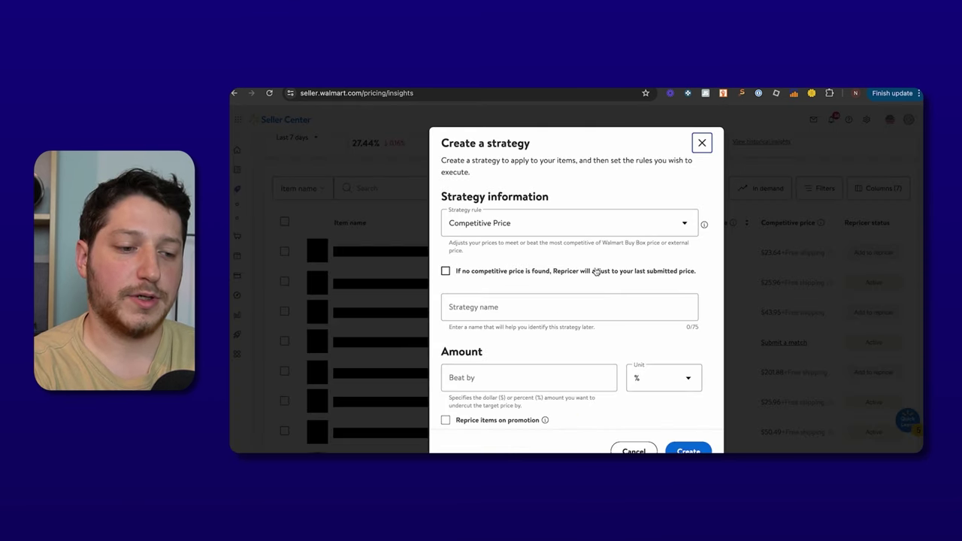
{"action": "left_click", "coordinate": [655, 223]}
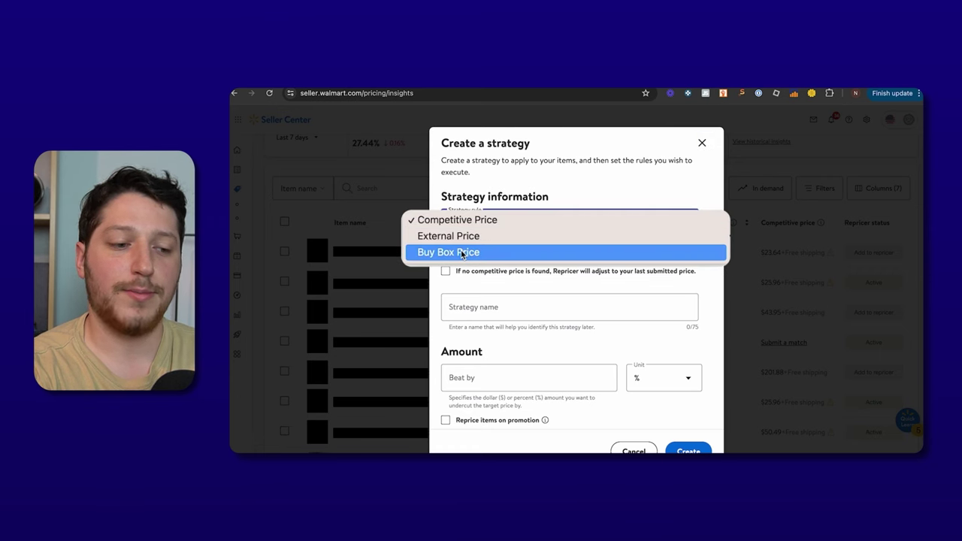
{"action": "left_click", "coordinate": [474, 220]}
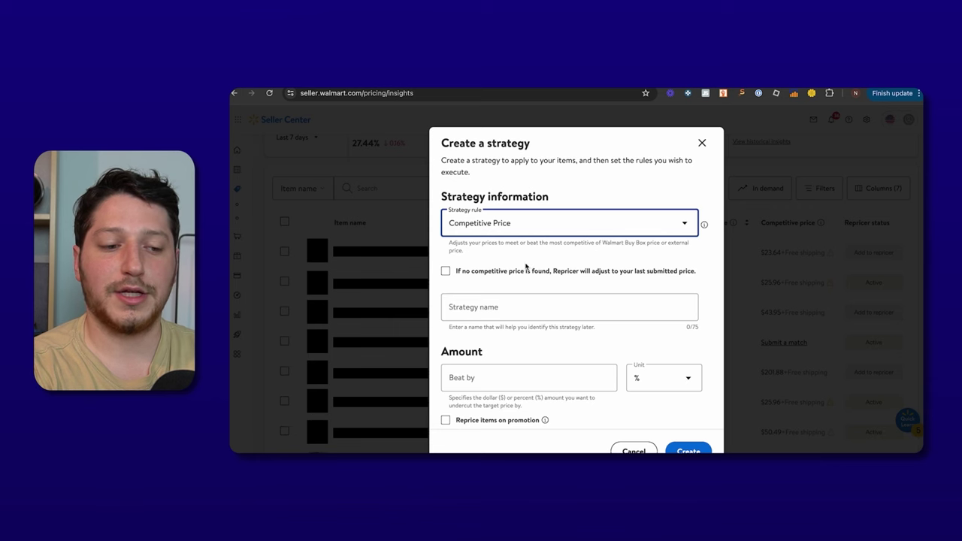
{"action": "left_click", "coordinate": [546, 233]}
{"action": "left_click", "coordinate": [547, 235]}
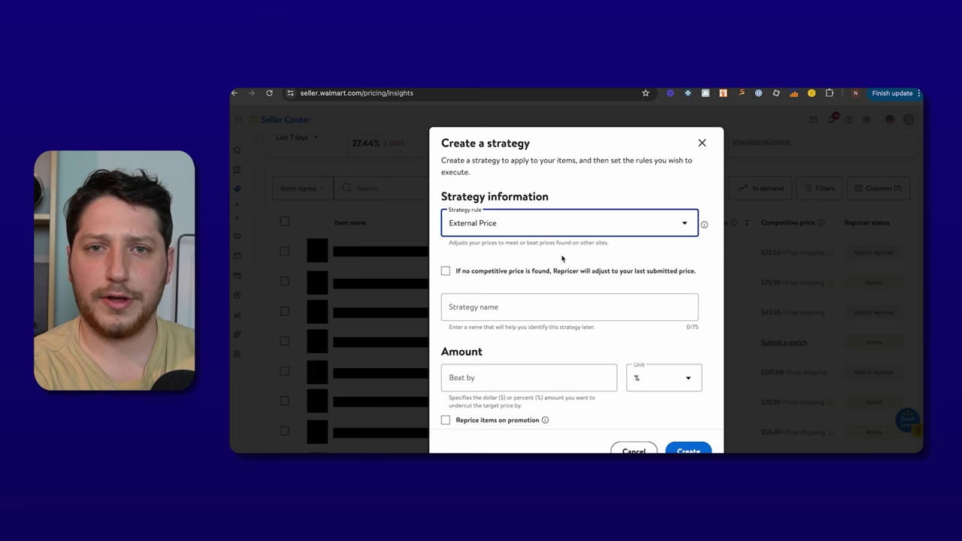
{"action": "left_click", "coordinate": [591, 230]}
{"action": "left_click", "coordinate": [579, 236]}
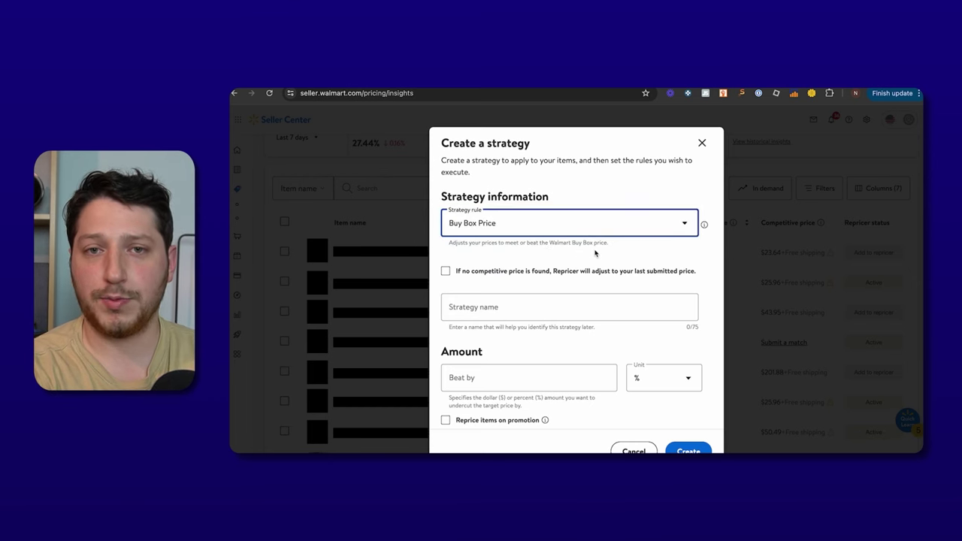
{"action": "left_click", "coordinate": [684, 223]}
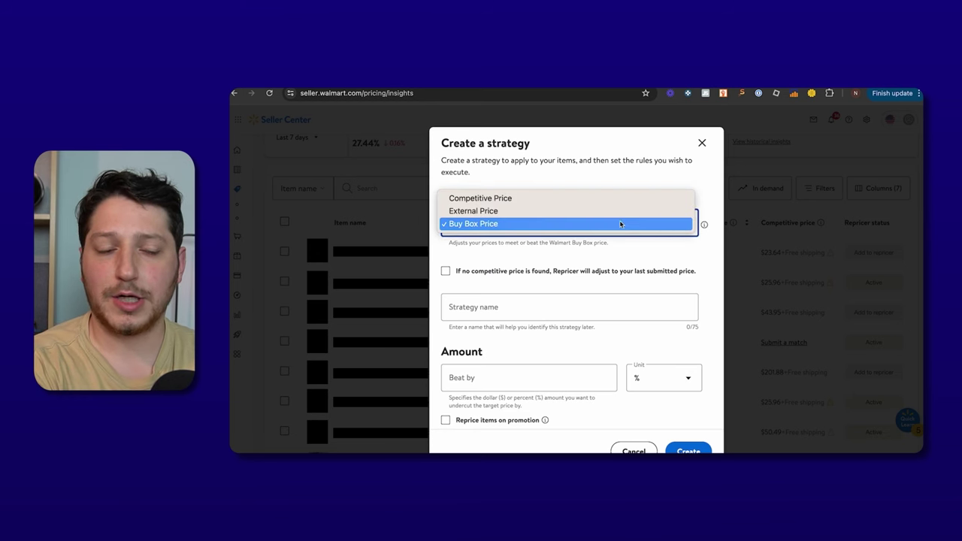
{"action": "left_click", "coordinate": [490, 224]}
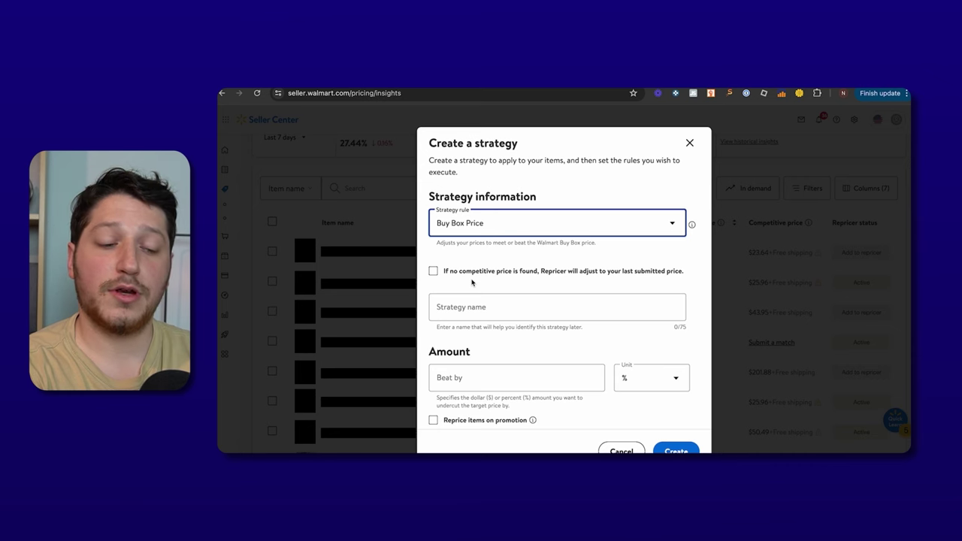
Name the new strategy 'match bb'
{"action": "left_click", "coordinate": [481, 308]}
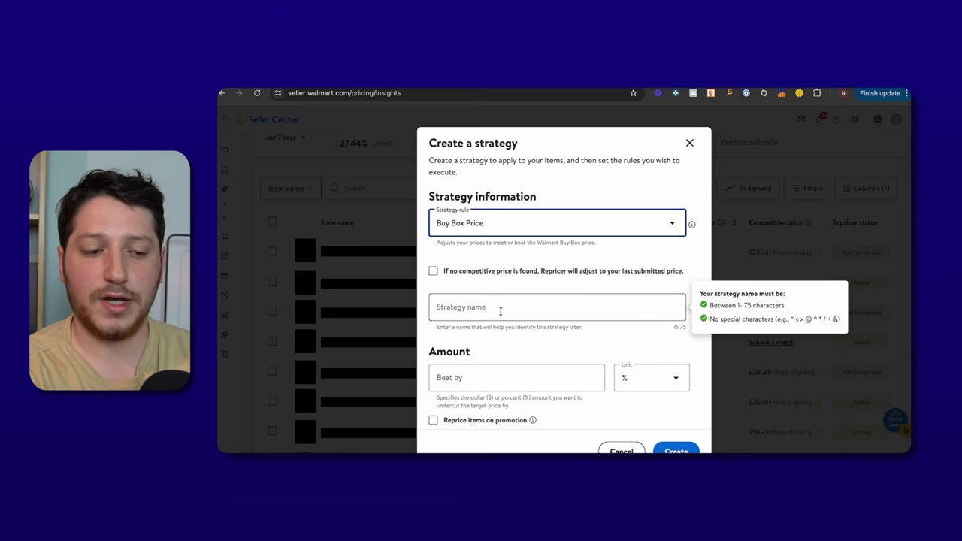
{"action": "left_click", "coordinate": [500, 308]}
{"action": "type", "text": "mian "}
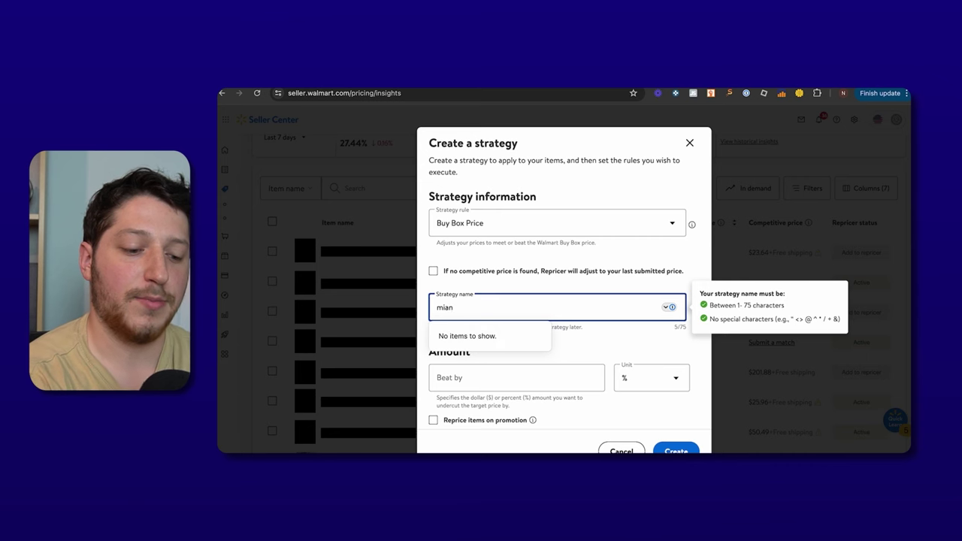
{"action": "type", "text": "bb ba"}
{"action": "key", "text": "BackSpace"}
{"action": "key", "text": "BackSpace"}
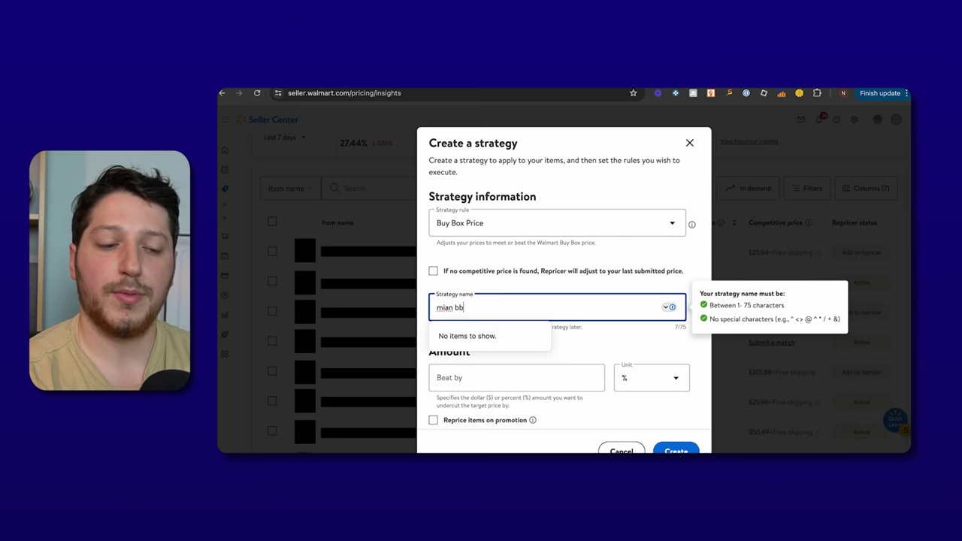
{"action": "triple_click", "coordinate": [485, 311]}
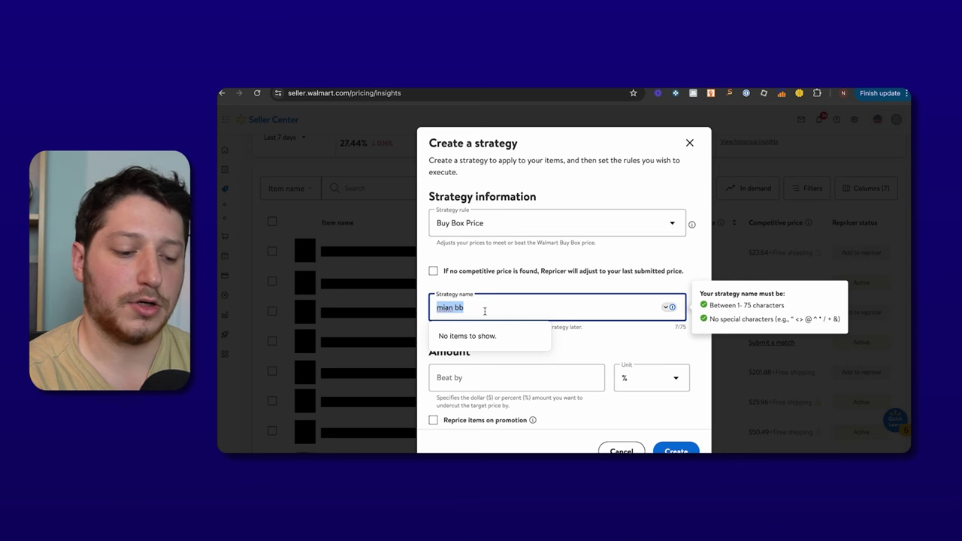
{"action": "type", "text": "match bb"}
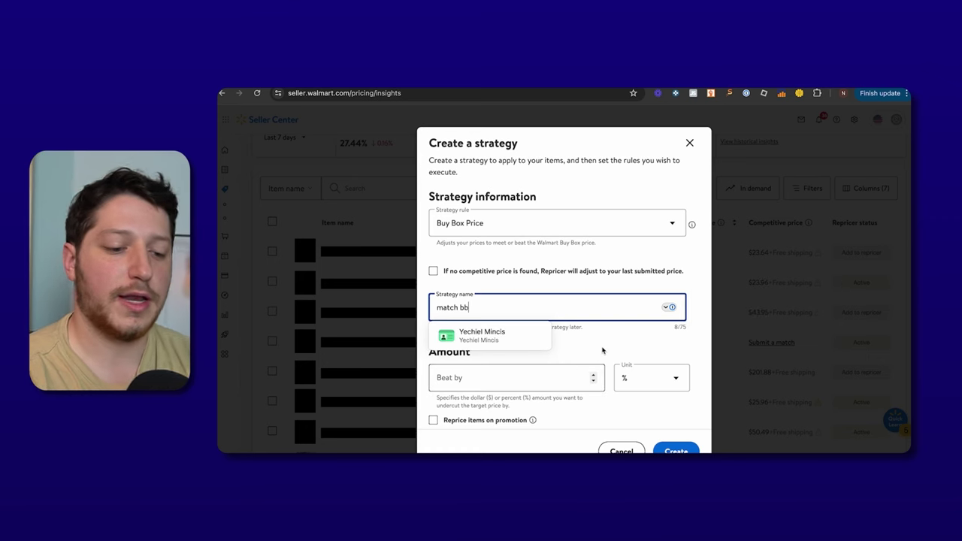
Set the strategy to beat the Buy Box by $.01, using the $ unit
{"action": "left_click", "coordinate": [572, 377]}
{"action": "type", "text": "00"}
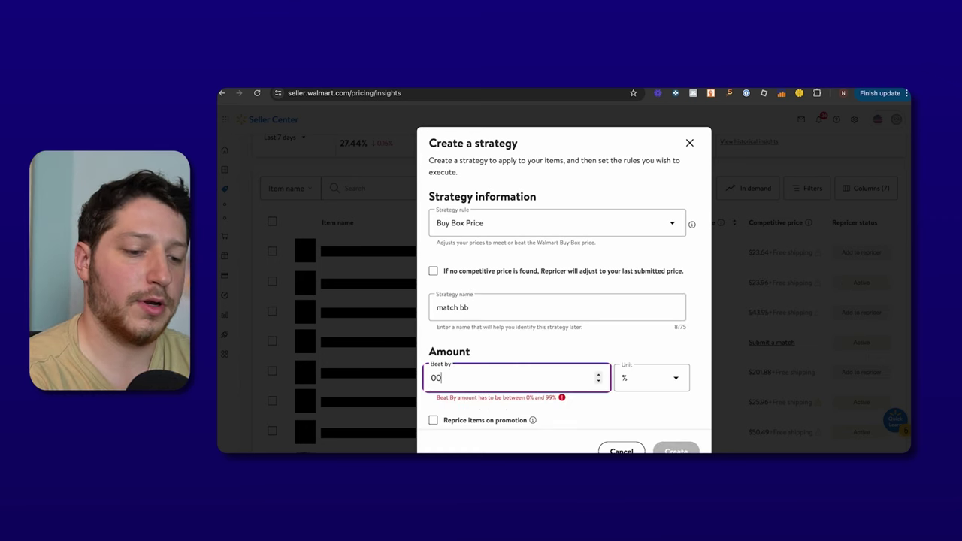
{"action": "left_click", "coordinate": [675, 379]}
{"action": "left_click", "coordinate": [655, 392]}
{"action": "left_click", "coordinate": [488, 379]}
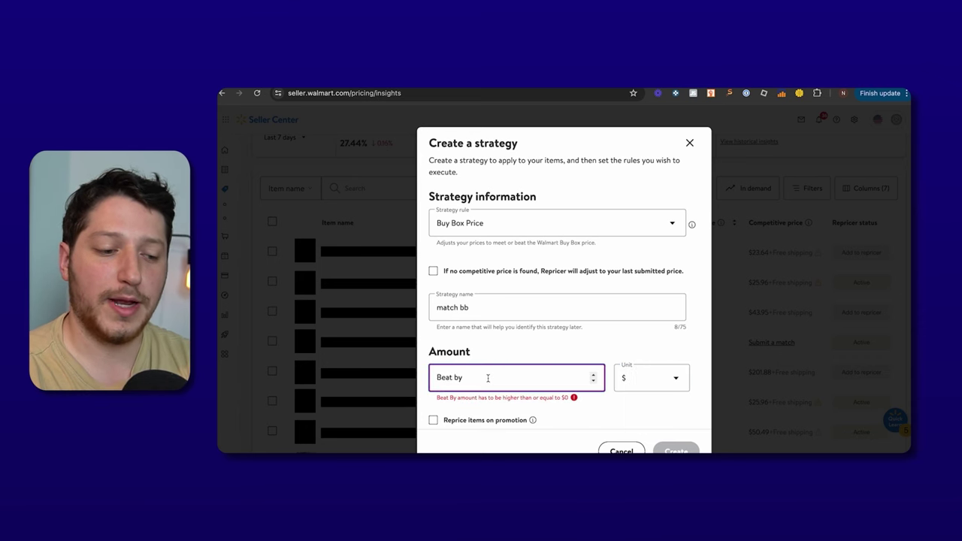
{"action": "type", "text": "00"}
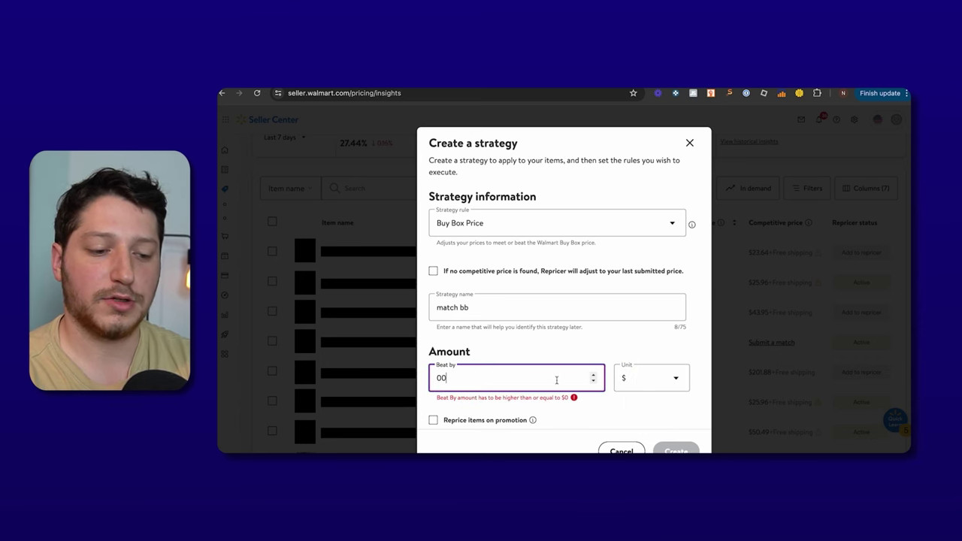
{"action": "key", "text": "BackSpace"}
{"action": "key", "text": "BackSpace"}
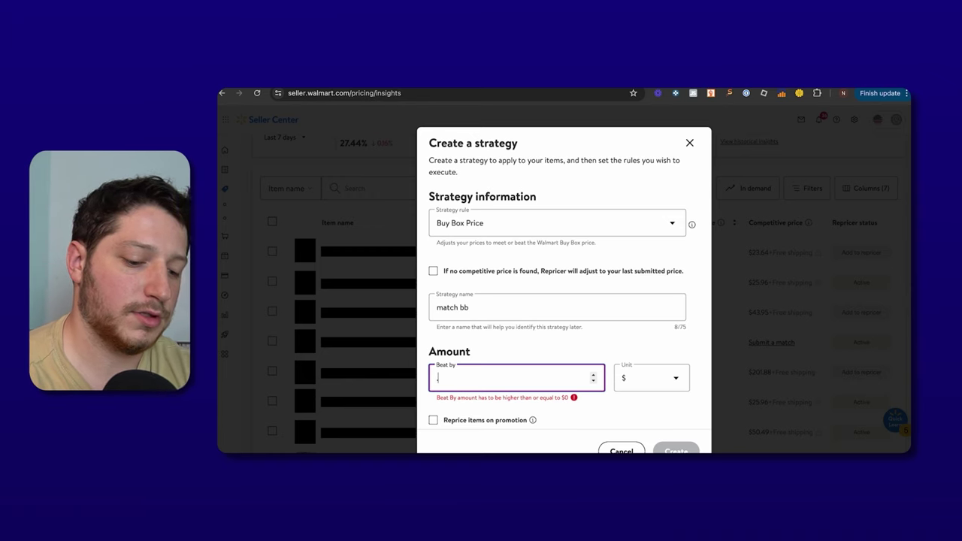
{"action": "type", "text": ".01"}
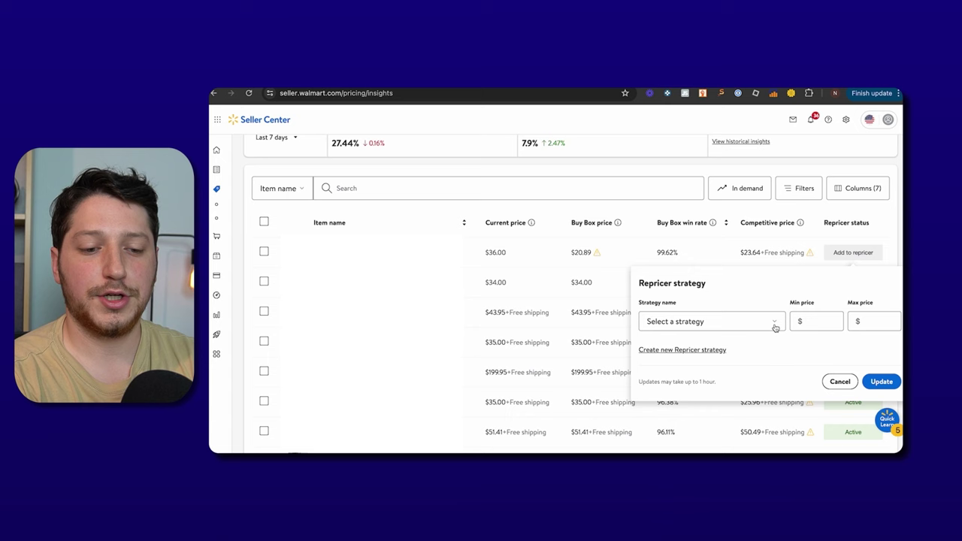
Assign the BuyBox Price strategy to the item with min price 30 and max price 42
{"action": "left_click", "coordinate": [775, 325]}
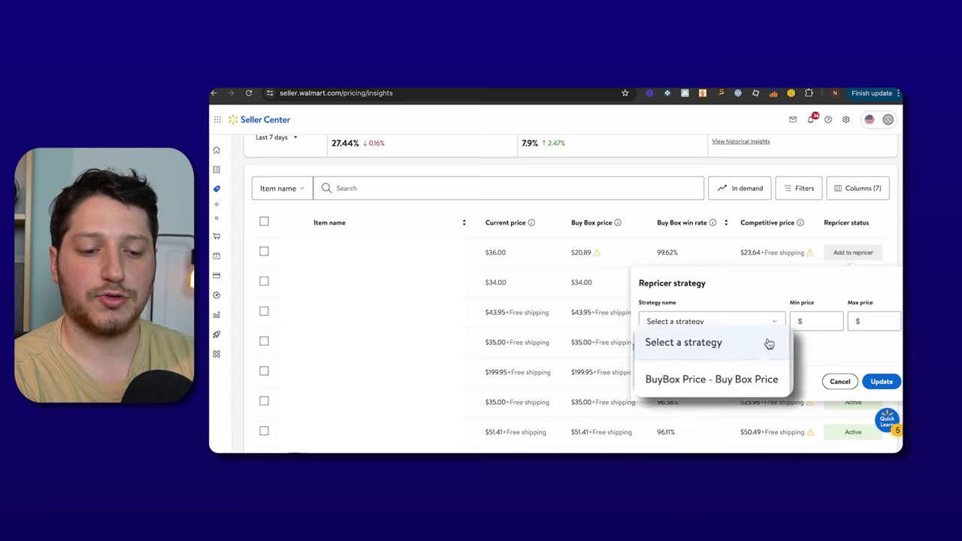
{"action": "left_click", "coordinate": [715, 372]}
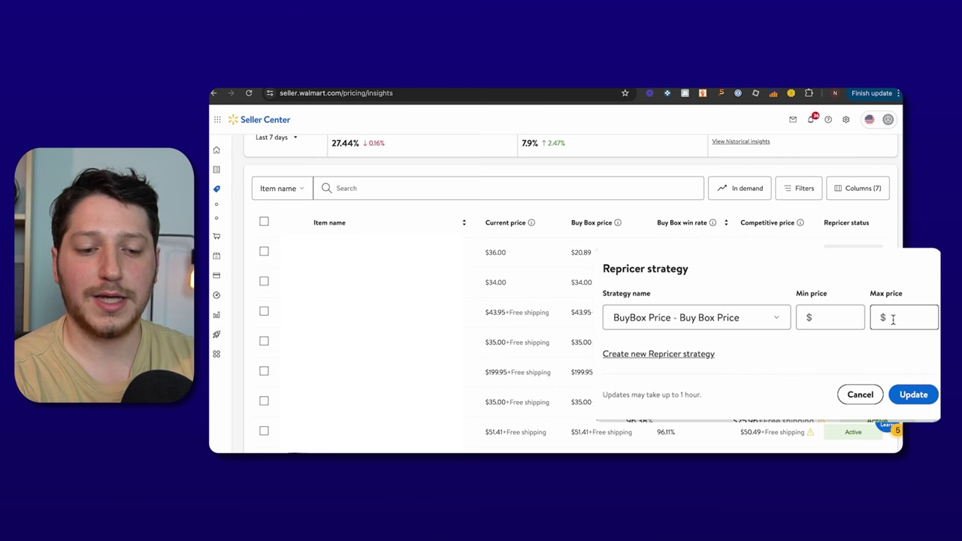
{"action": "left_click", "coordinate": [838, 321]}
{"action": "type", "text": "30"}
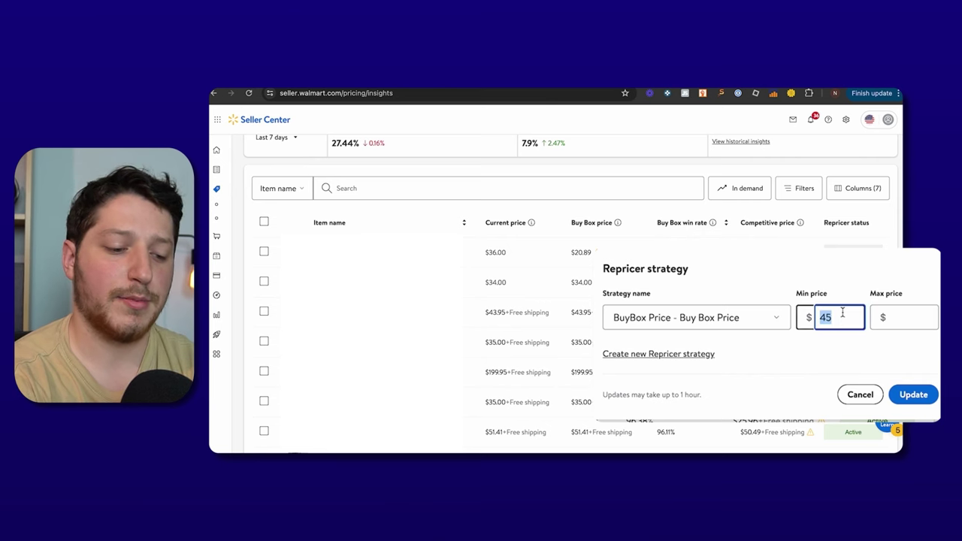
{"action": "left_click", "coordinate": [917, 322]}
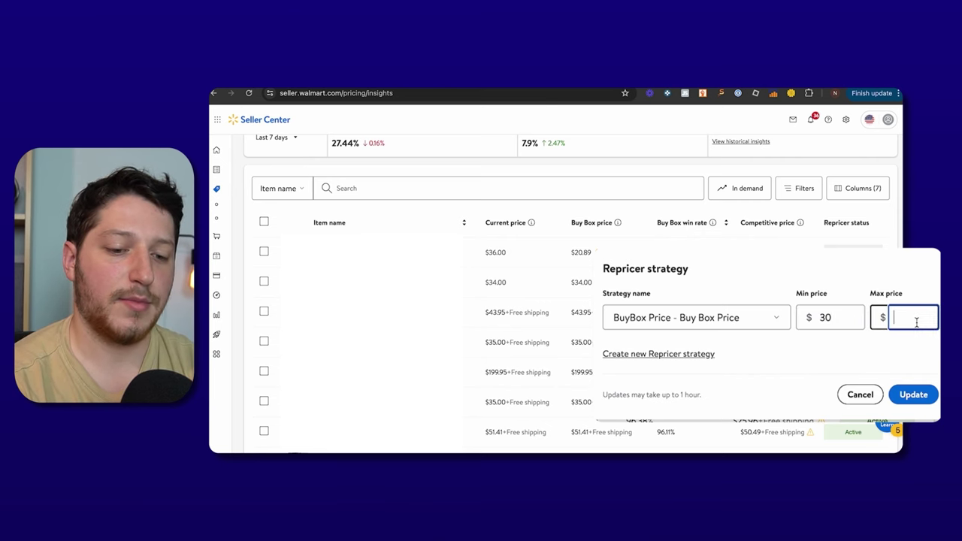
{"action": "type", "text": "42"}
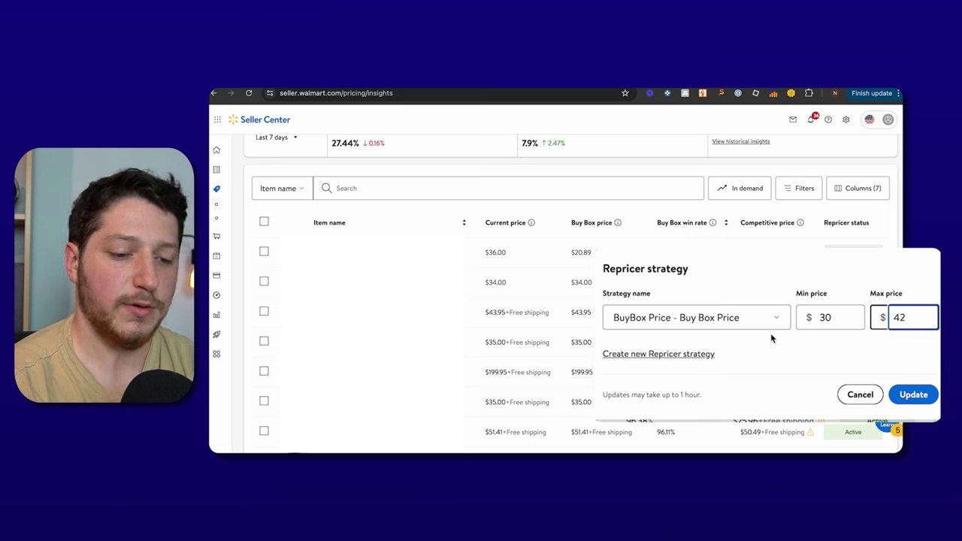
{"action": "left_click", "coordinate": [898, 387]}
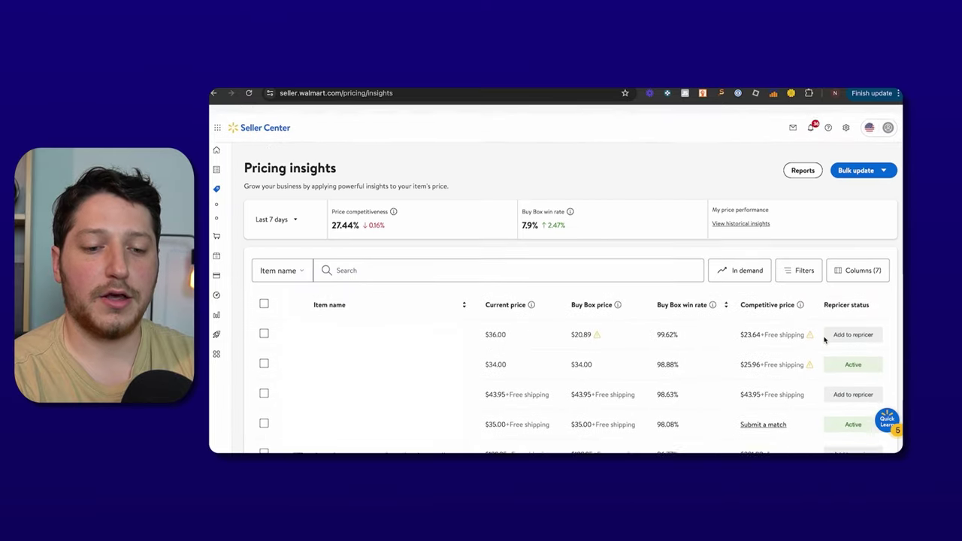
Download the Repricer spec file from Bulk update > Add to Repricer
{"action": "left_click", "coordinate": [863, 162]}
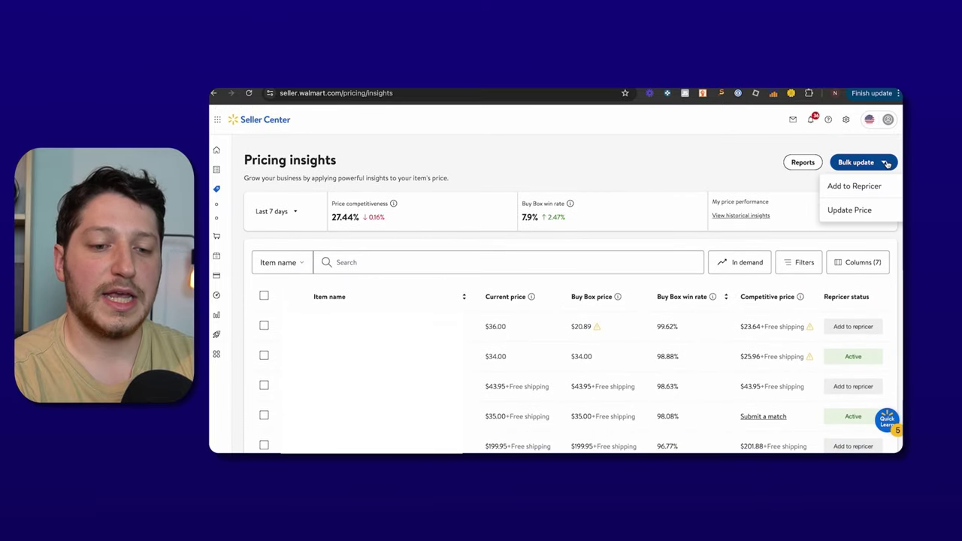
{"action": "left_click", "coordinate": [836, 184]}
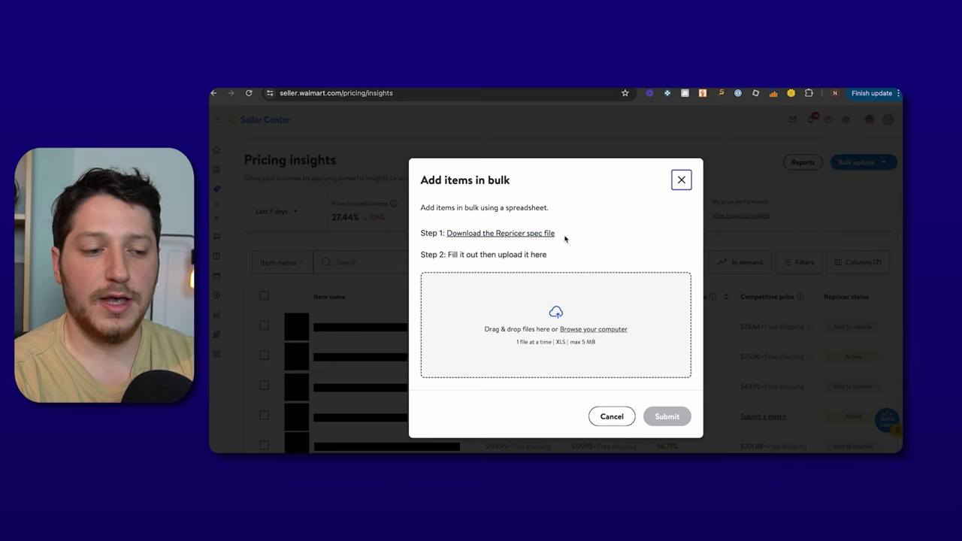
{"action": "left_click", "coordinate": [521, 236]}
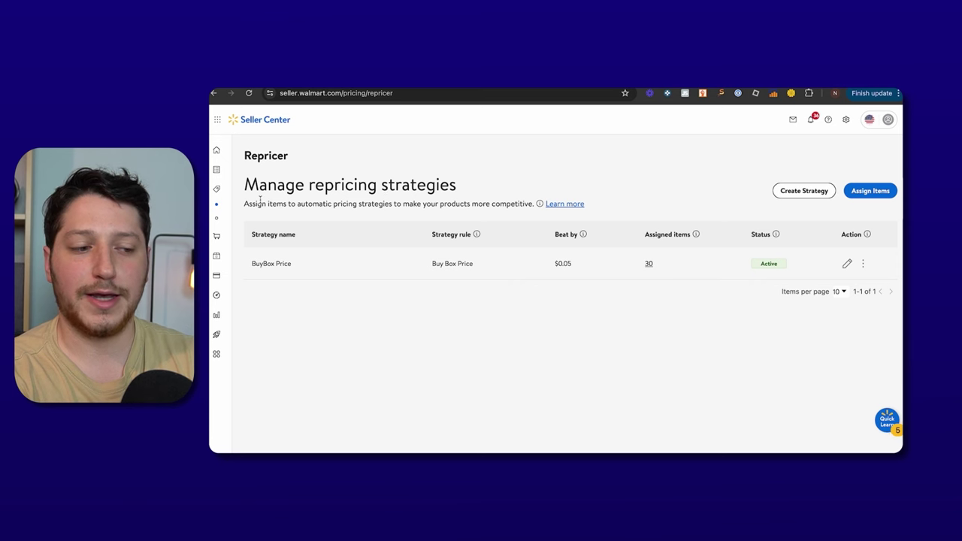
{"action": "mouse_move", "coordinate": [215, 194]}
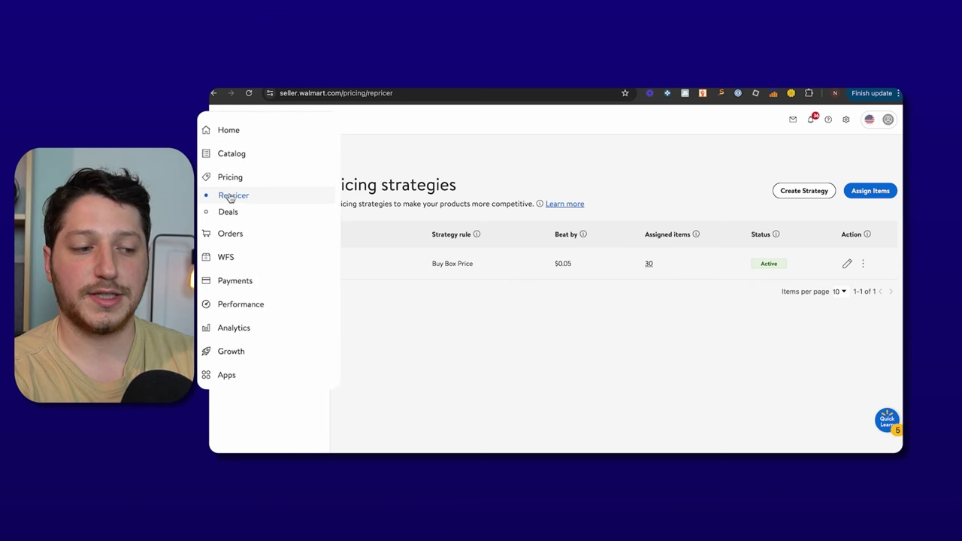
{"action": "left_click", "coordinate": [230, 197]}
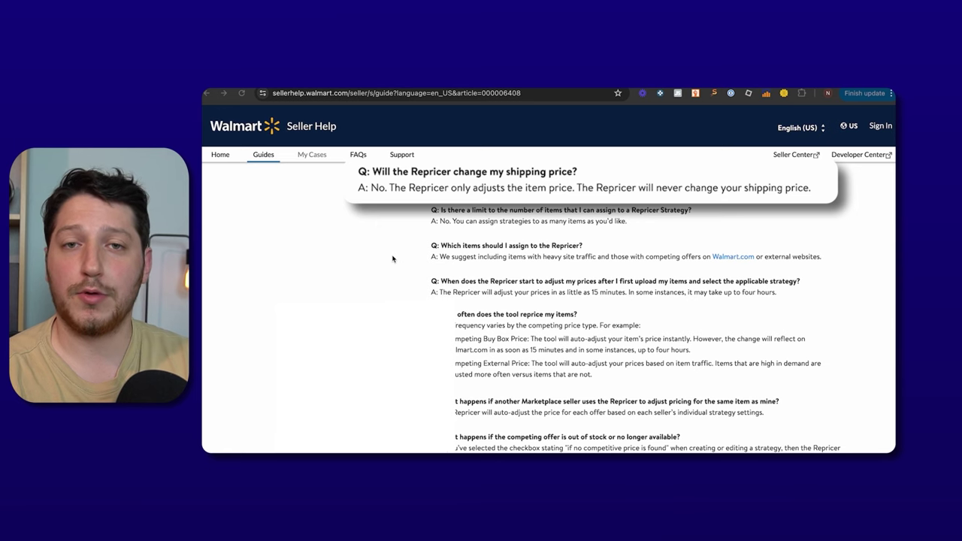
Scroll through the Repricer FAQ article on Seller Help
{"action": "scroll", "coordinate": [406, 271], "scroll_direction": "down", "scroll_amount": 1}
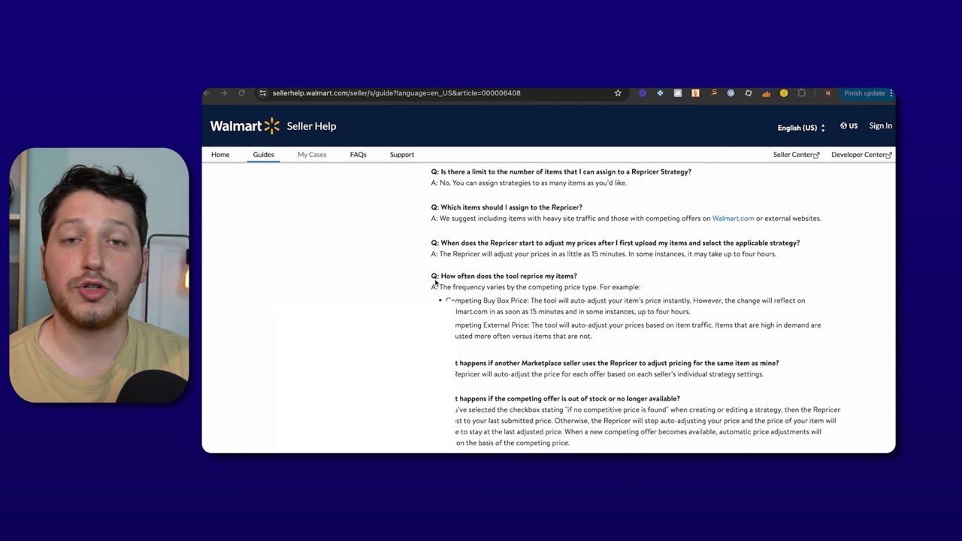
{"action": "scroll", "coordinate": [327, 282], "scroll_direction": "down", "scroll_amount": 2}
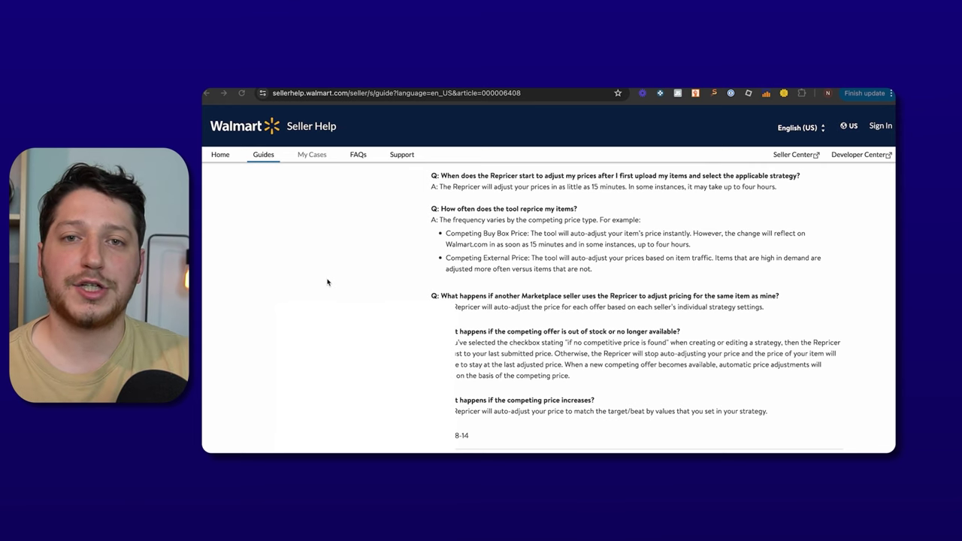
{"action": "scroll", "coordinate": [327, 281], "scroll_direction": "down", "scroll_amount": 3}
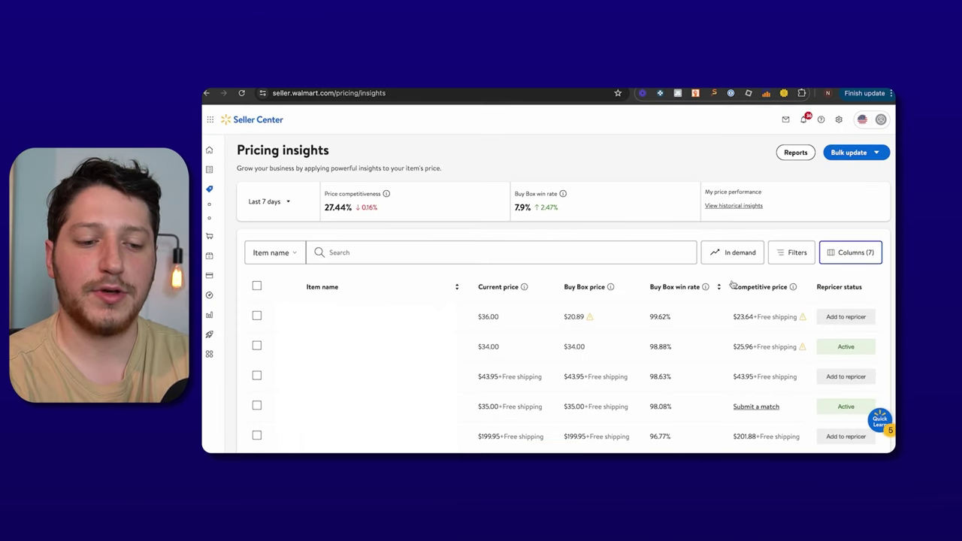
Add Buy Box eligible, Repricer strategy, Repricer min price and max price columns to the table
{"action": "left_click", "coordinate": [833, 253]}
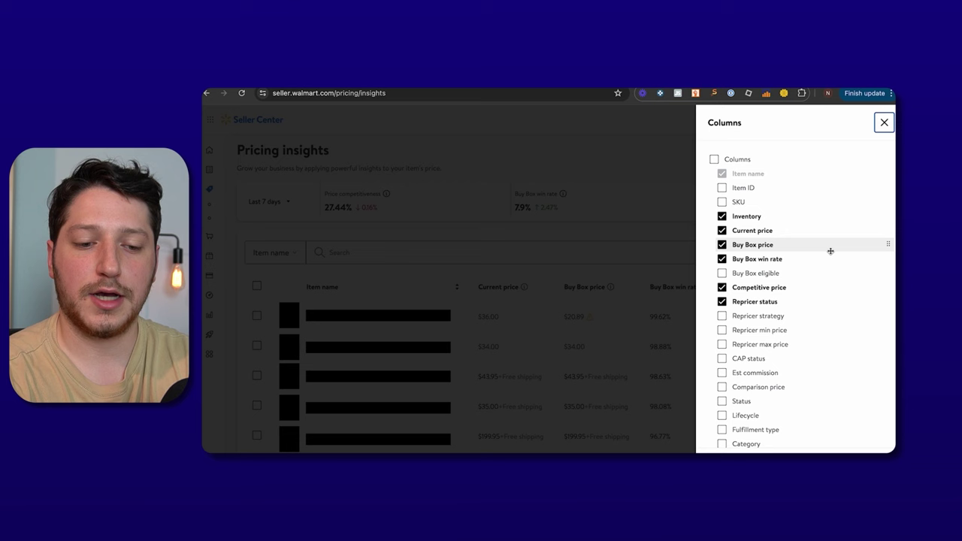
{"action": "left_click", "coordinate": [722, 273]}
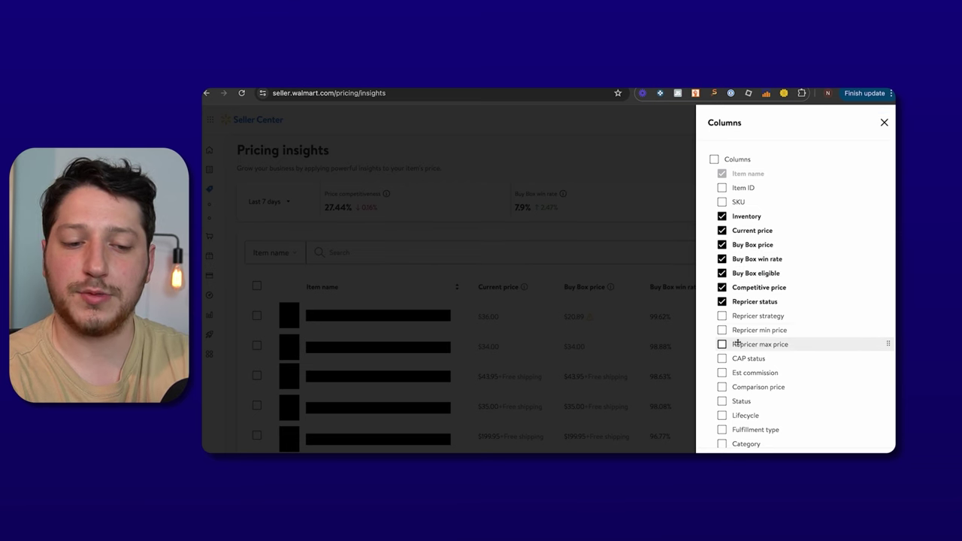
{"action": "scroll", "coordinate": [721, 338], "scroll_direction": "down", "scroll_amount": 1}
{"action": "left_click", "coordinate": [722, 298]}
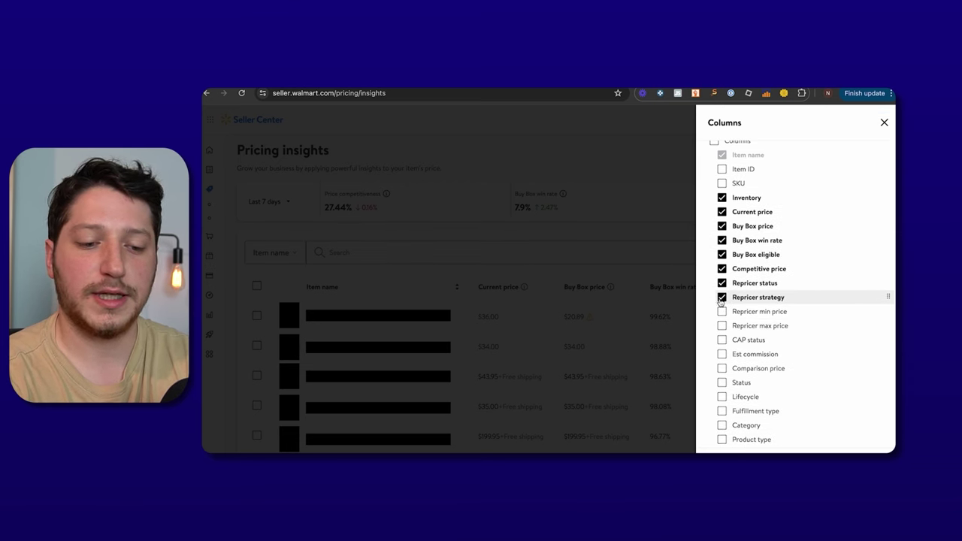
{"action": "left_click", "coordinate": [721, 312]}
{"action": "left_click", "coordinate": [722, 327]}
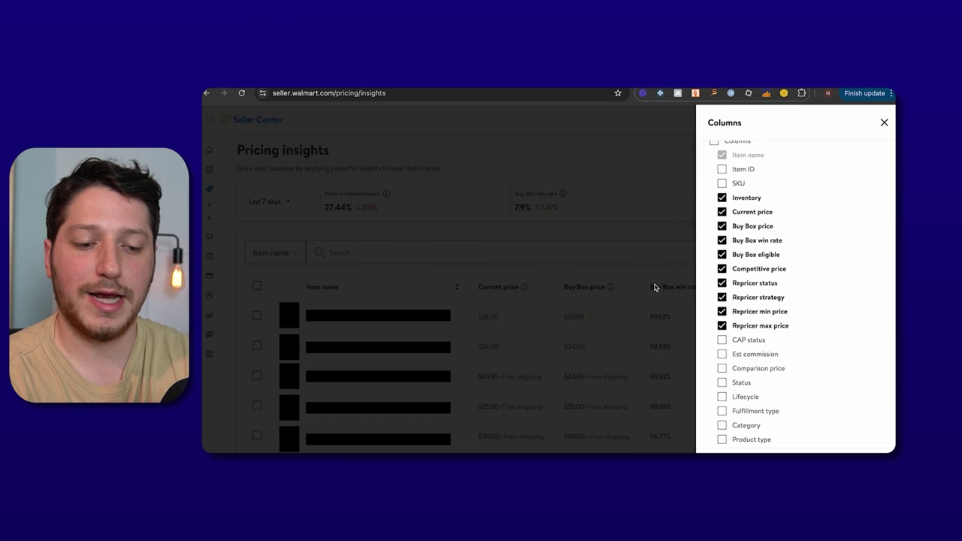
{"action": "key", "text": "Escape"}
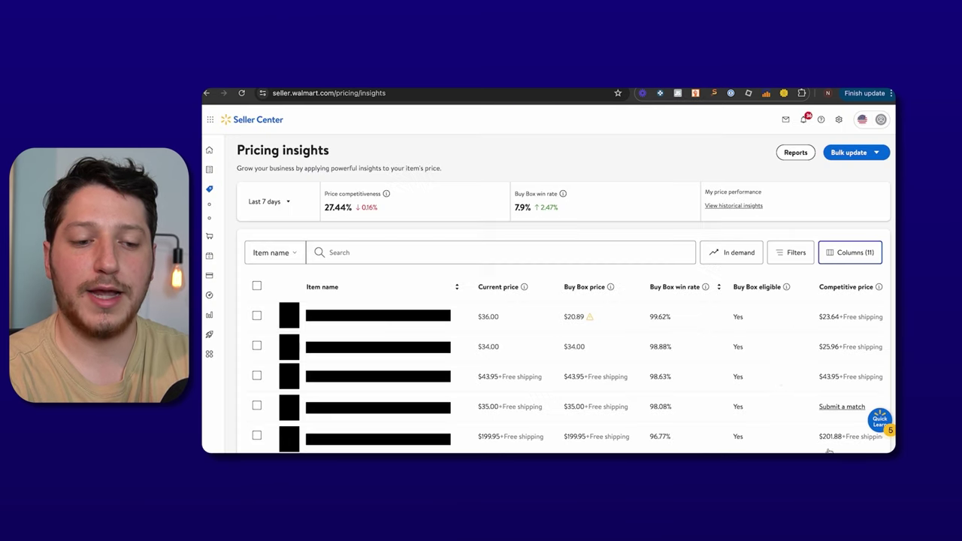
{"action": "scroll", "coordinate": [787, 323], "scroll_direction": "right", "scroll_amount": 5}
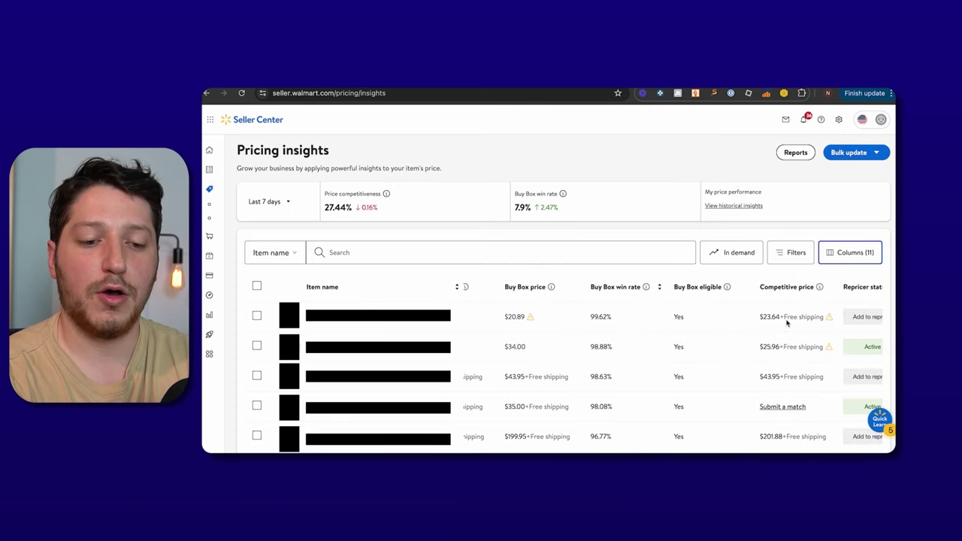
{"action": "scroll", "coordinate": [787, 324], "scroll_direction": "right", "scroll_amount": 2}
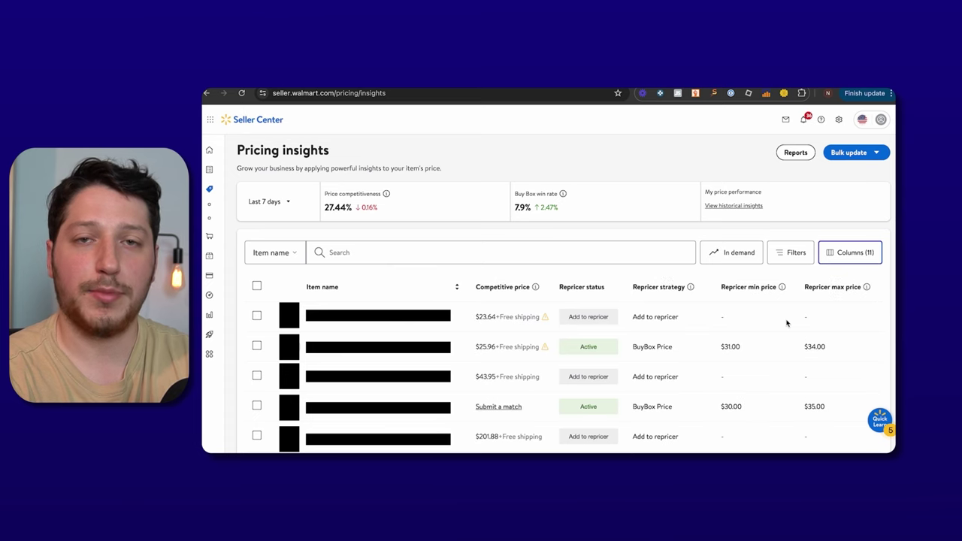